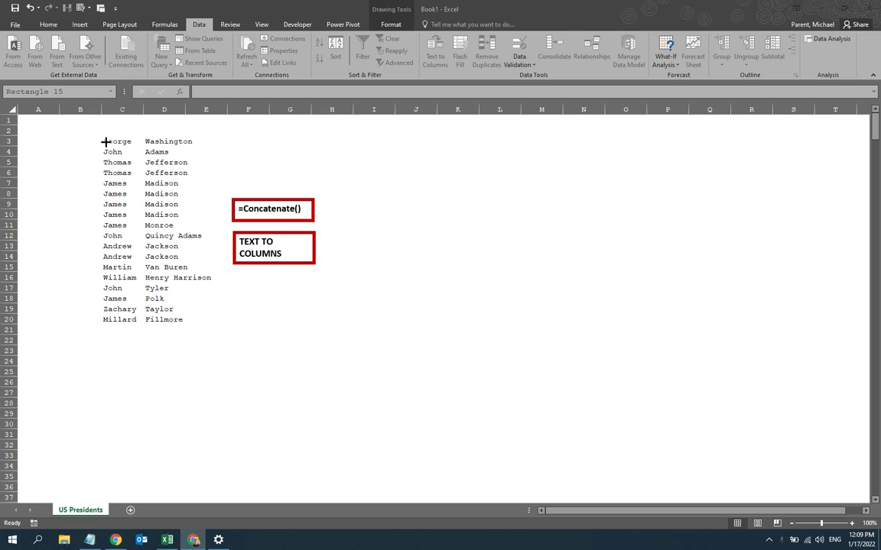
click(106, 142)
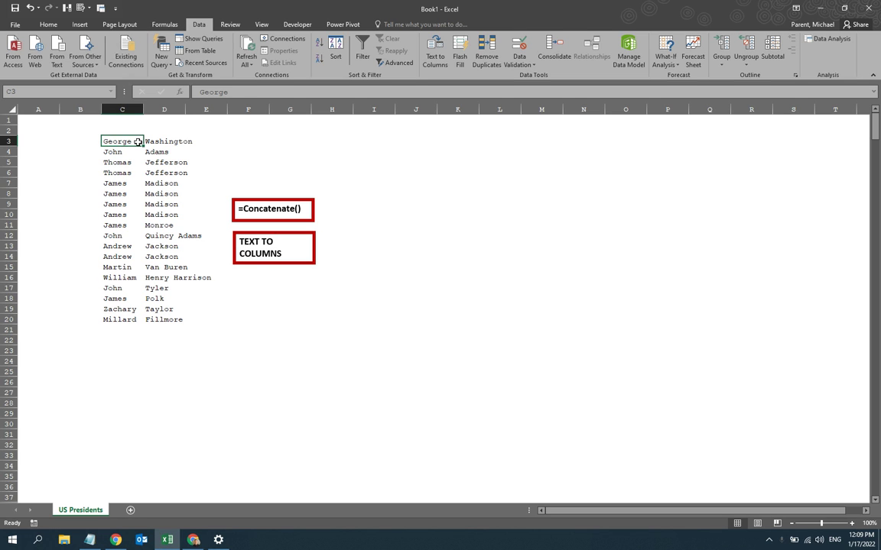
click(162, 143)
click(214, 140)
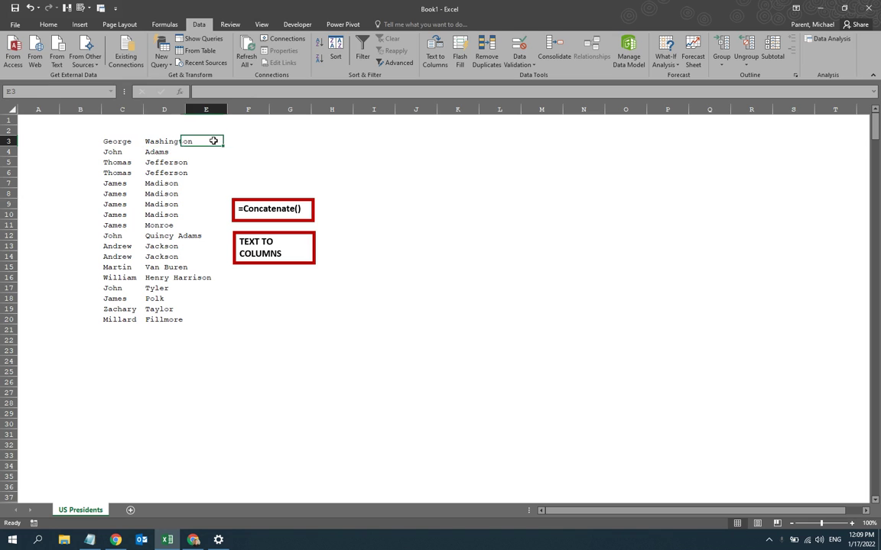
key(Right)
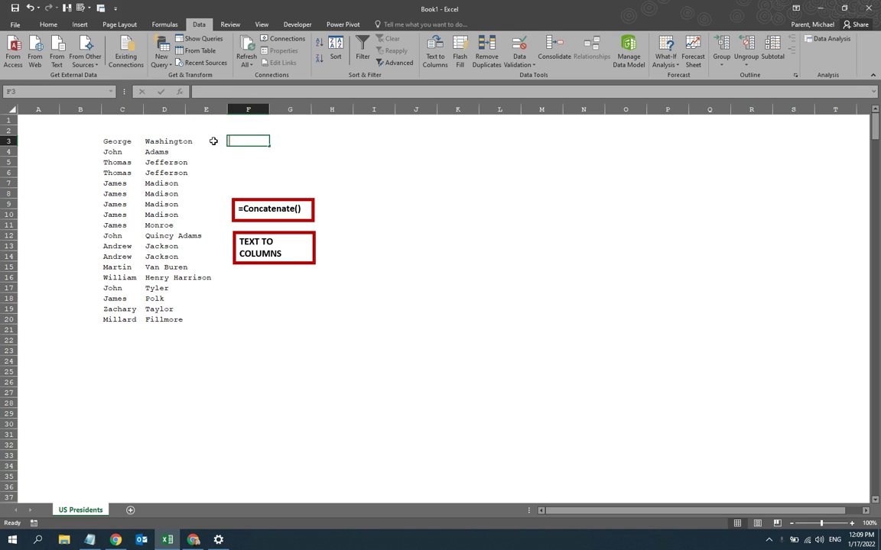
text(=upper()
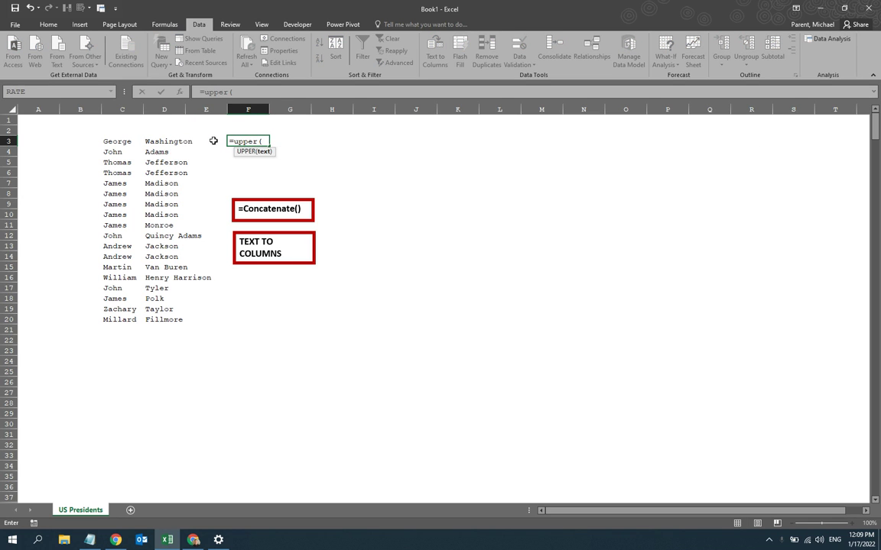
click(116, 142)
key(Return)
click(241, 143)
key(Delete)
key(Right)
key(Left)
key(Left)
key(Left)
key(Left)
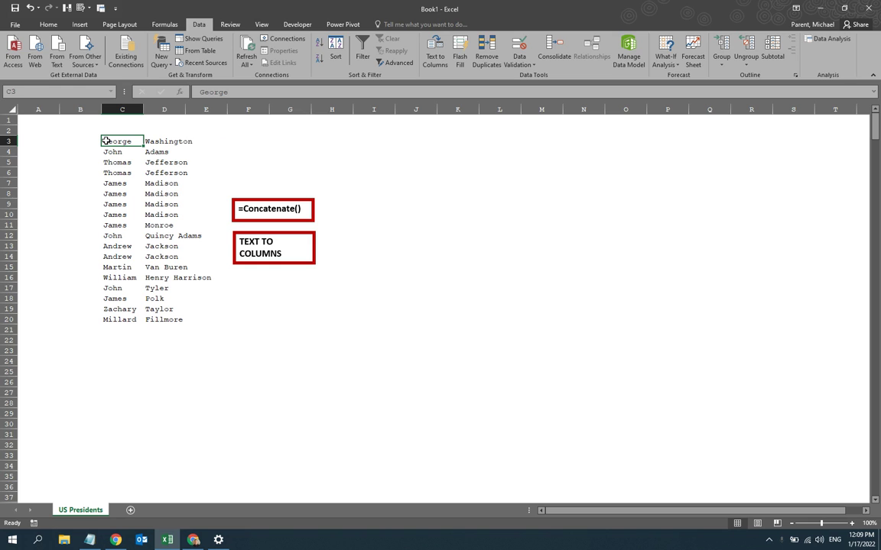
Add the headers First, Last and Consolidated in C2:E2, and fit columns C and D to their contents.
drag(106, 141, 163, 145)
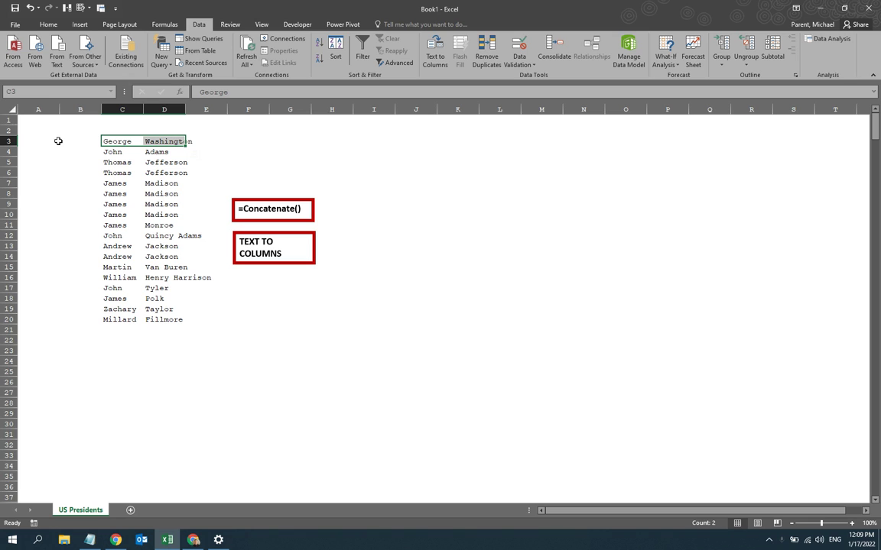
key(Left)
key(Right)
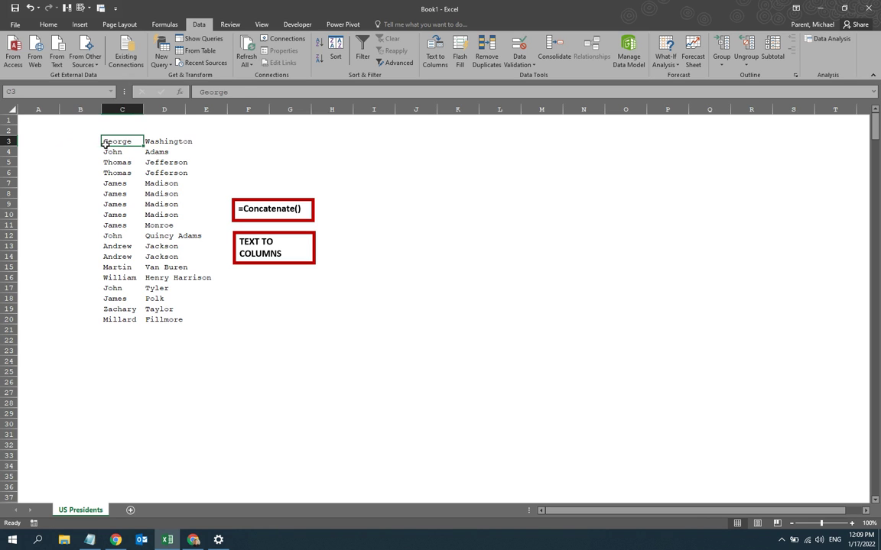
key(Right)
key(Up)
key(Left)
text(First)
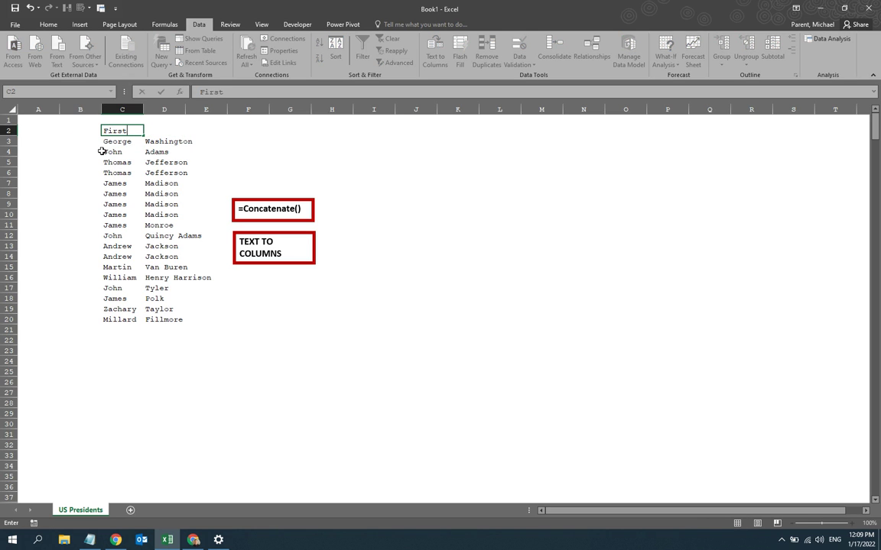
key(Tab)
text(Laste)
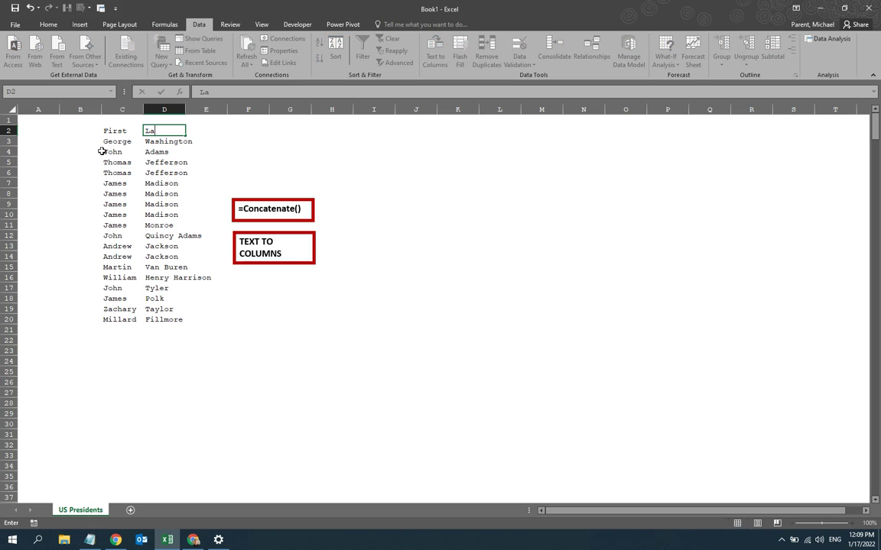
key(Tab)
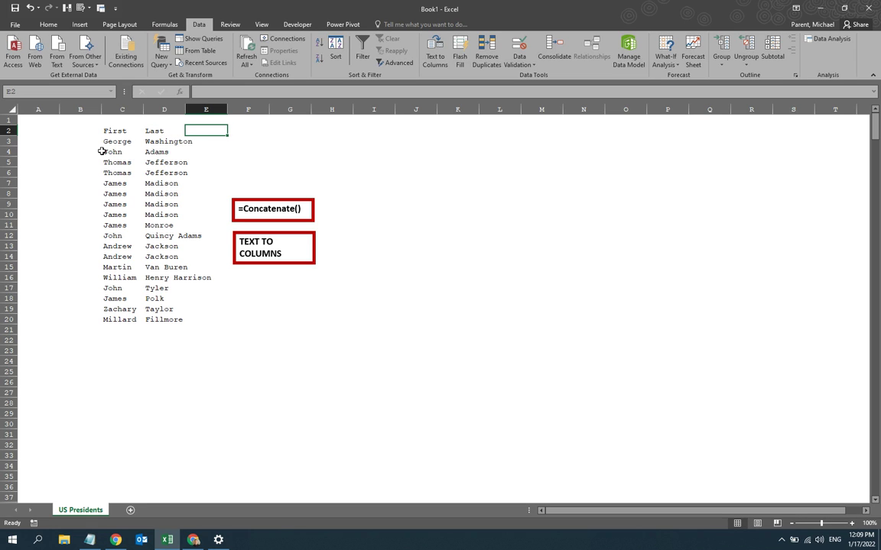
text(Consolidated)
key(ctrl+Return)
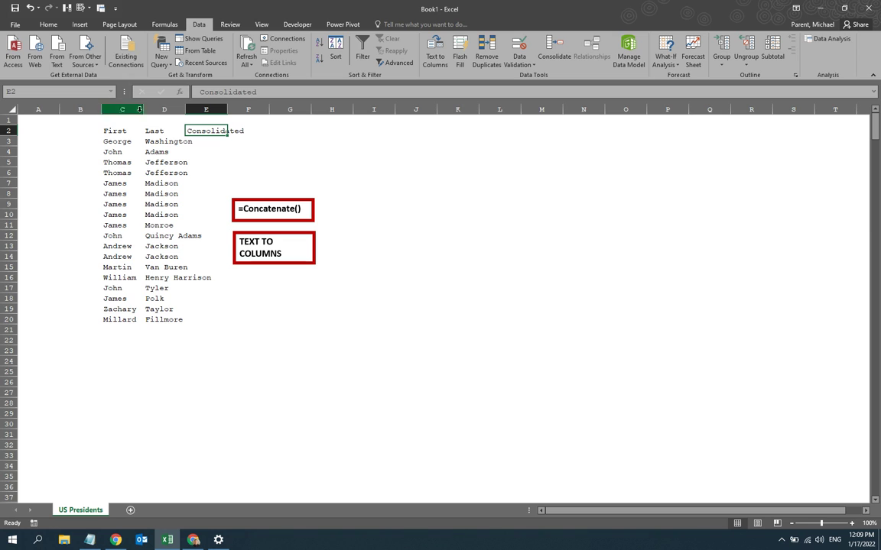
drag(143, 109, 210, 109)
Enter =CONCATENATE(C3,D3) in E3 to join the first and last name.
click(231, 140)
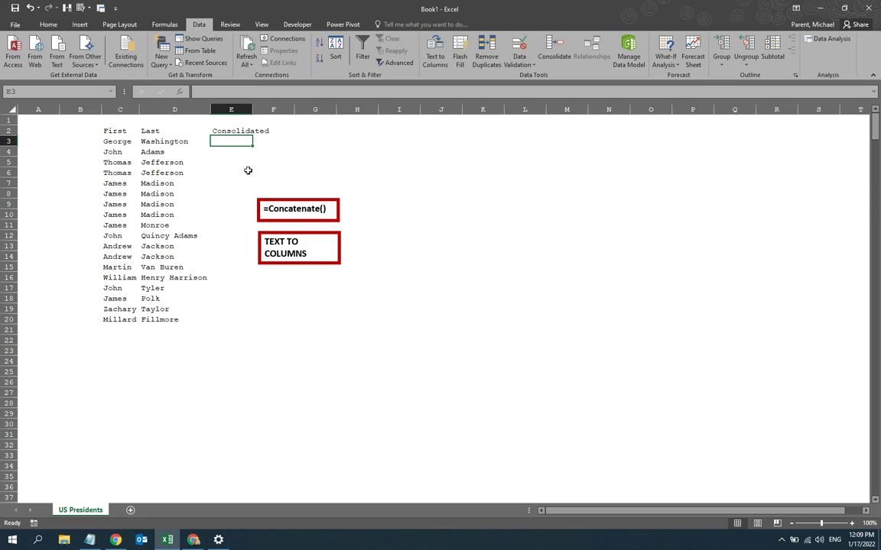
text(=con)
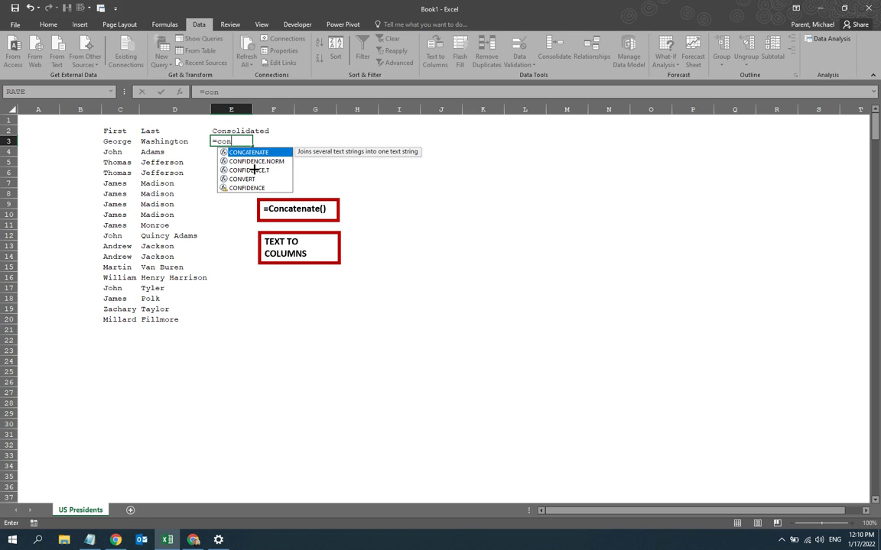
key(Tab)
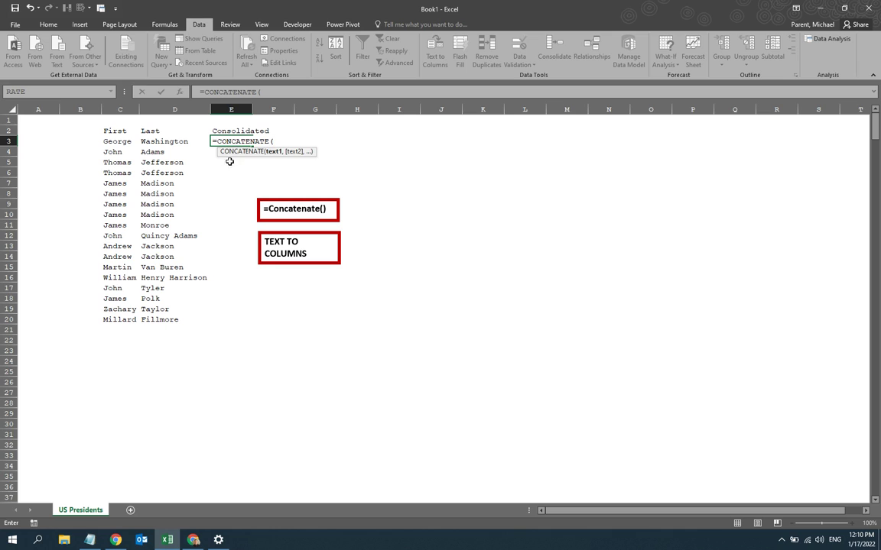
click(114, 142)
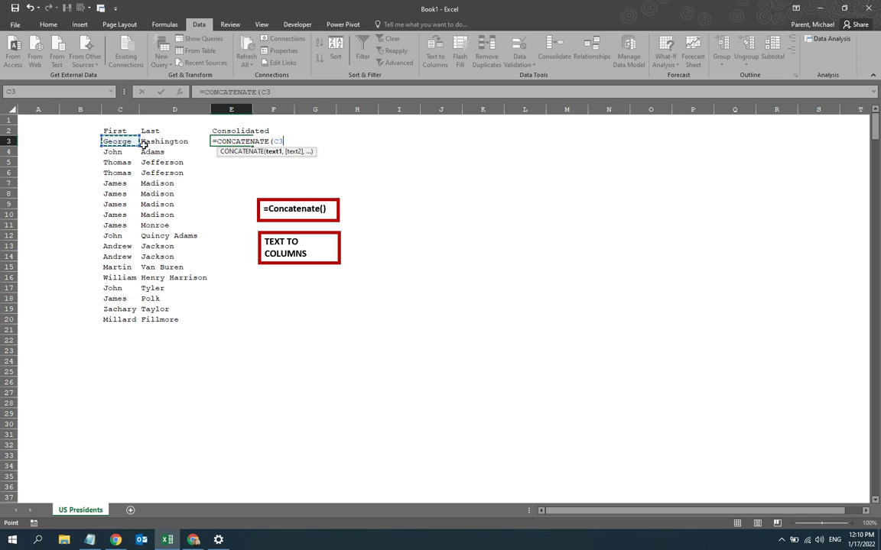
text(,)
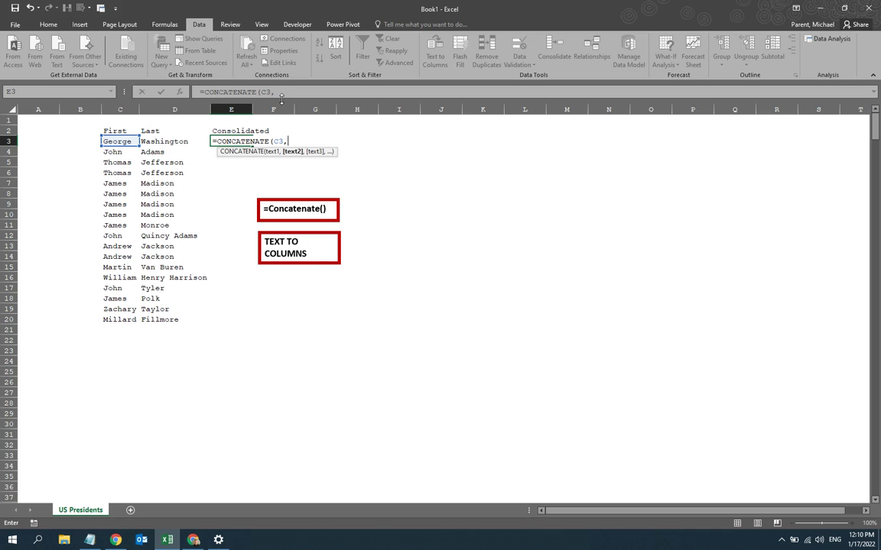
click(160, 142)
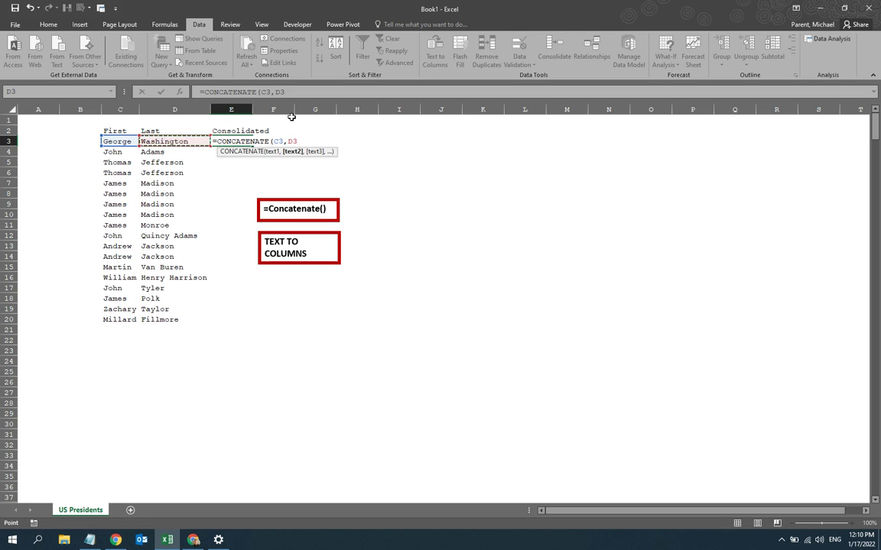
text())
key(ctrl+Return)
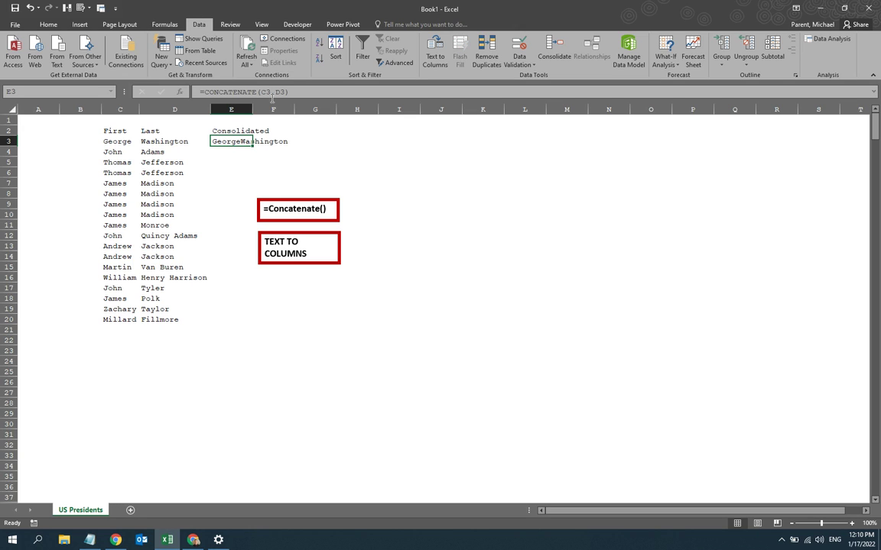
Insert a quoted space as an extra argument between C3 and D3 in the E3 formula, giving =CONCATENATE(C3," ",D3).
click(275, 91)
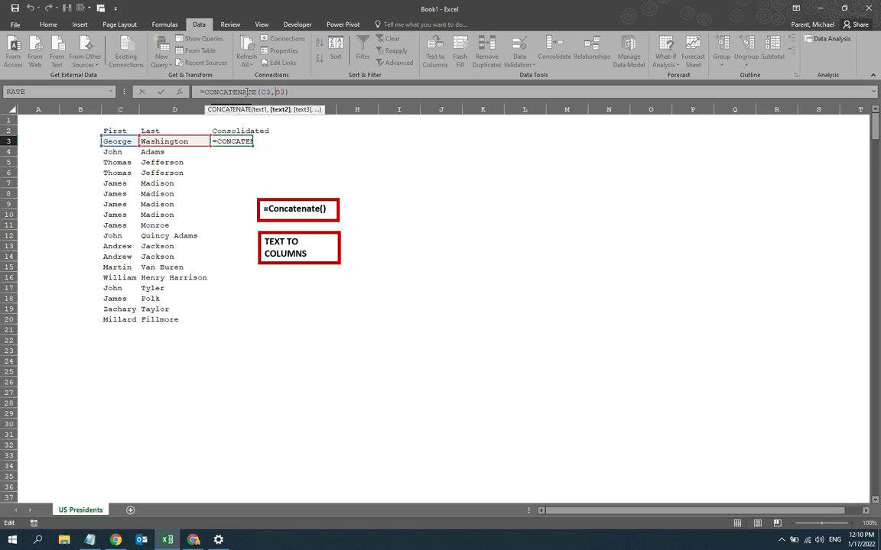
text(")
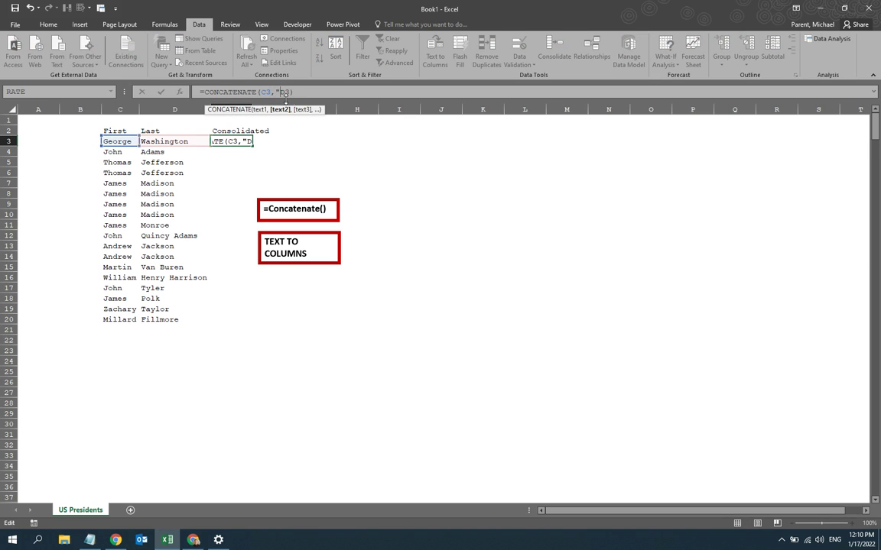
text( ")
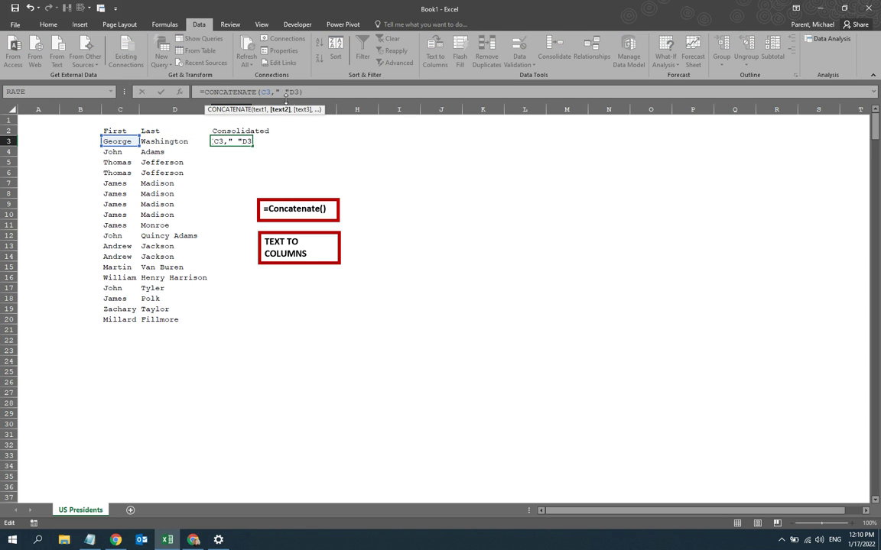
text(,)
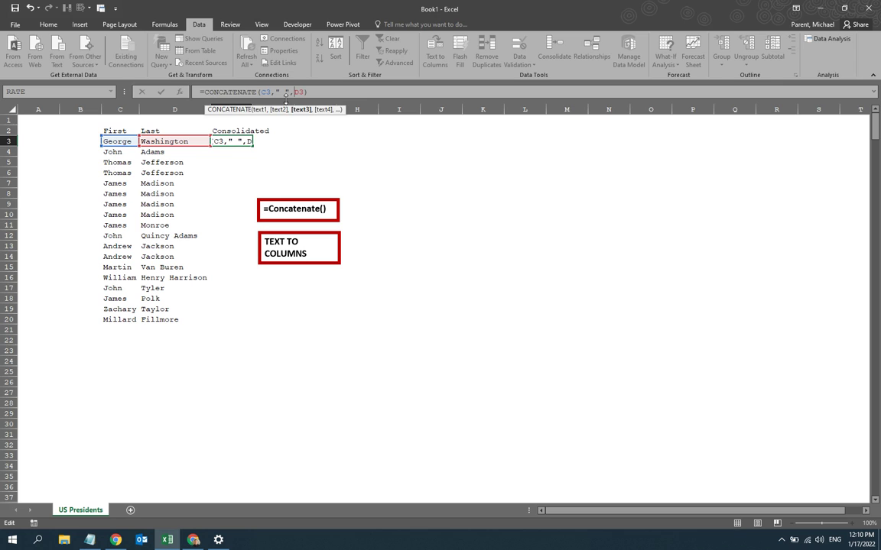
key(ctrl+Return)
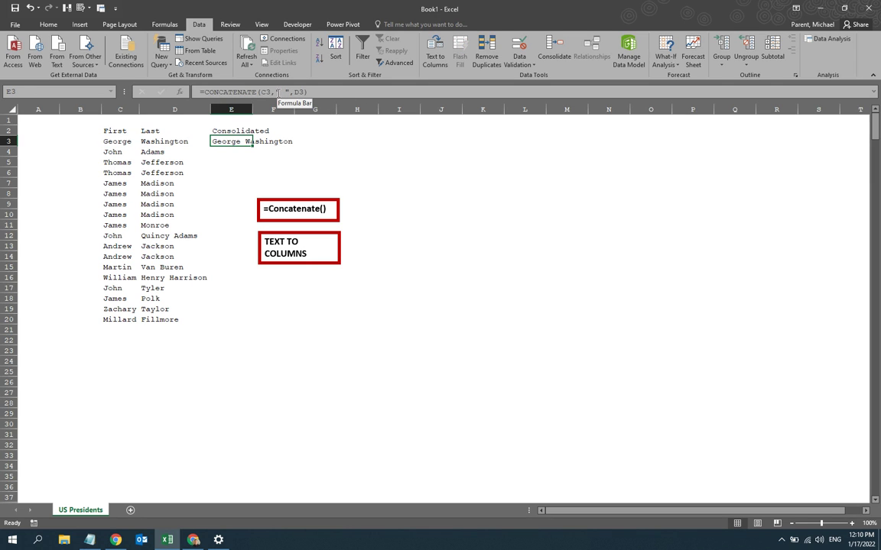
Fill the E3 formula down through E20 and move the two red-bordered text boxes clear of the consolidated names.
click(278, 92)
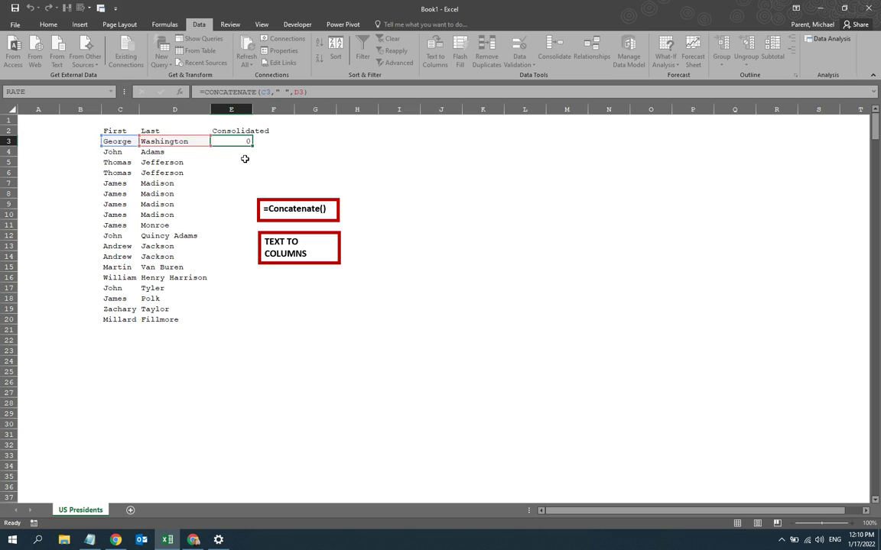
key(ctrl+Return)
drag(252, 147, 227, 327)
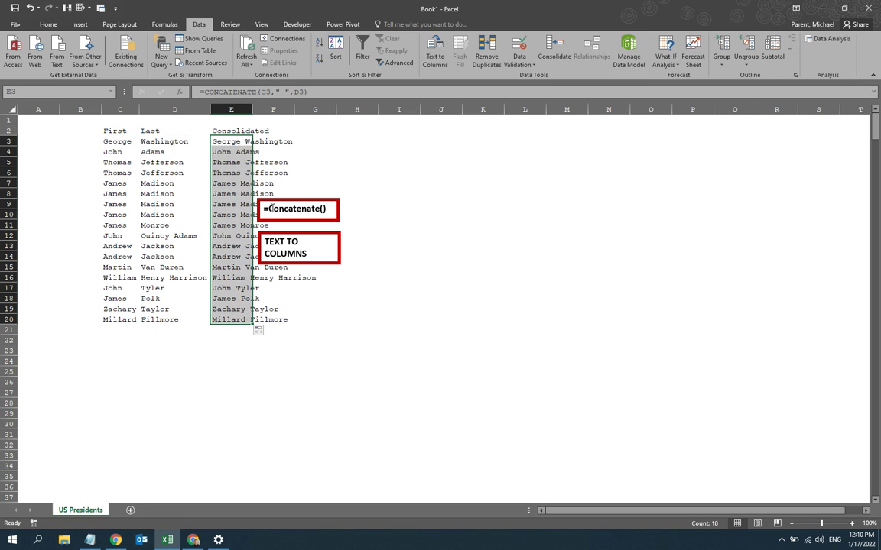
drag(260, 210, 343, 198)
drag(268, 230, 349, 221)
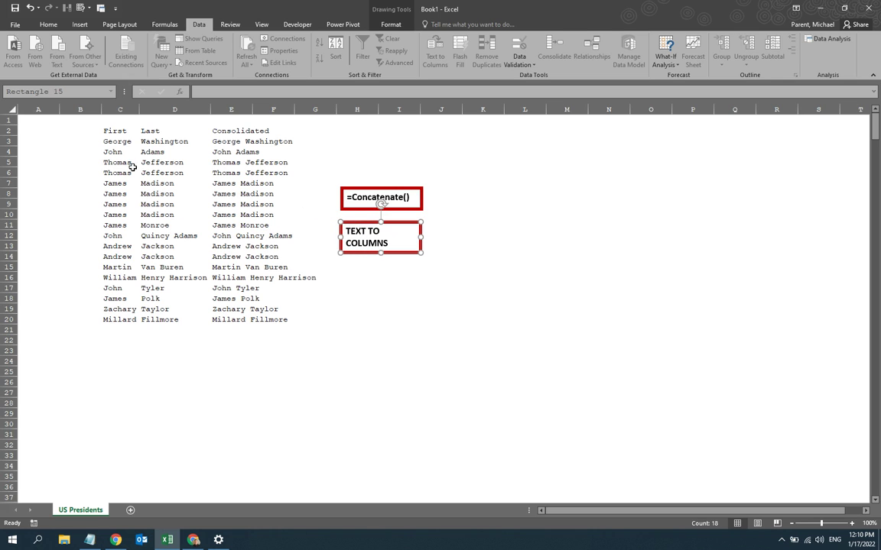
Make the row 2 headers First, Last and Consolidated bold.
click(224, 130)
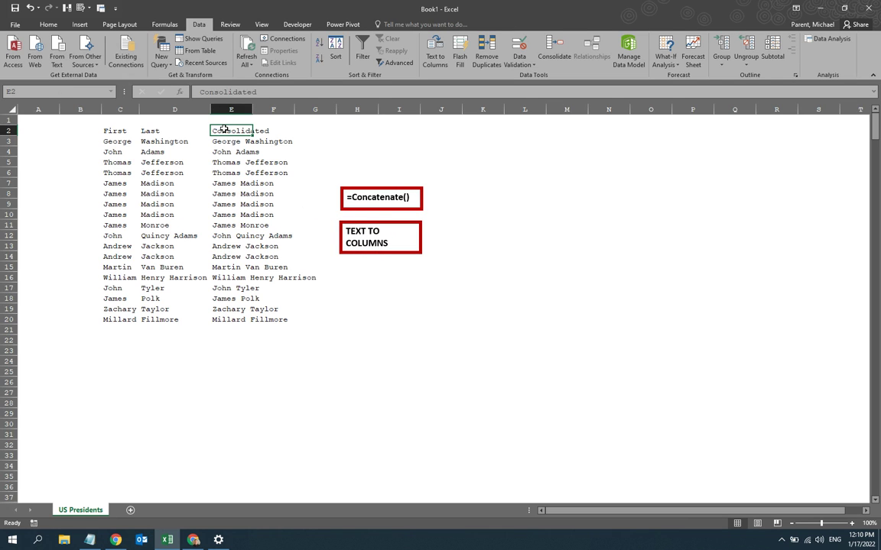
key(Left)
key(Left)
key(shift+Right)
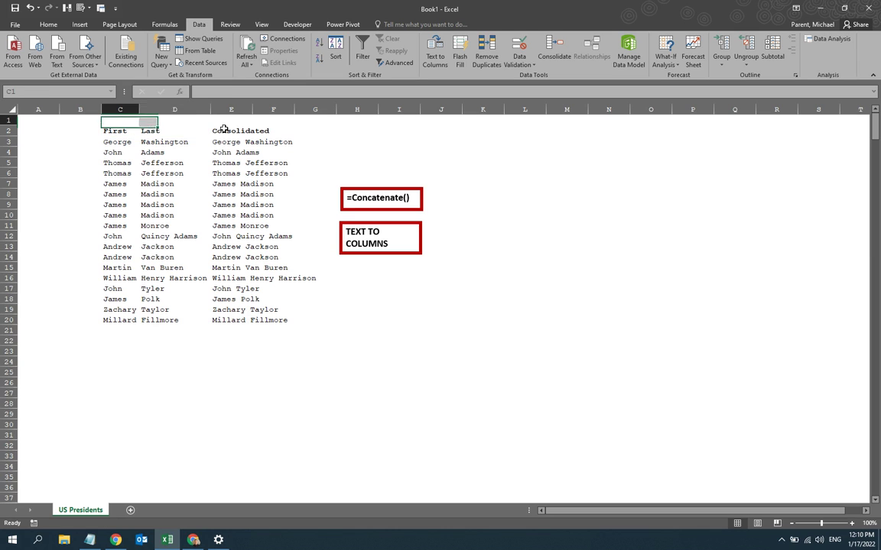
key(shift+Left)
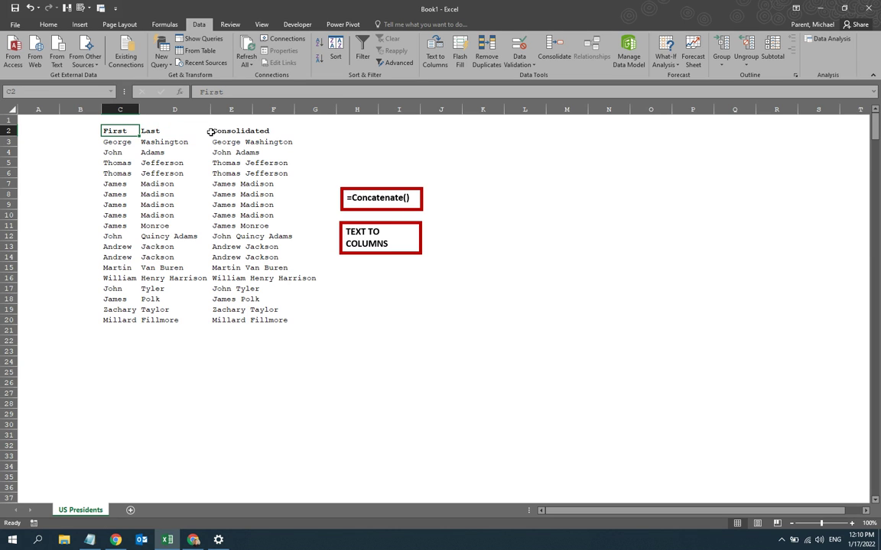
Move the Concatenate and Text to Columns text boxes farther from the names, to columns J and K.
drag(221, 142, 232, 327)
drag(359, 188, 440, 186)
drag(376, 223, 457, 220)
click(303, 149)
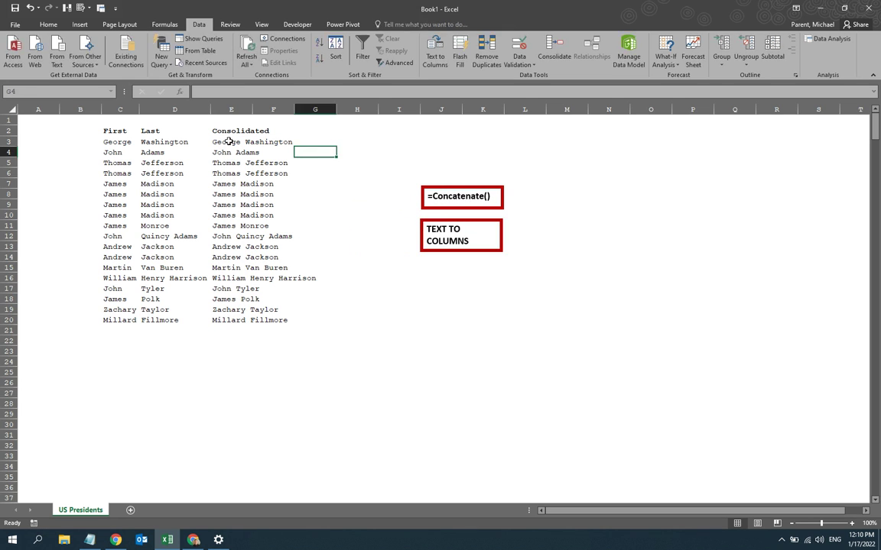
drag(232, 142, 235, 321)
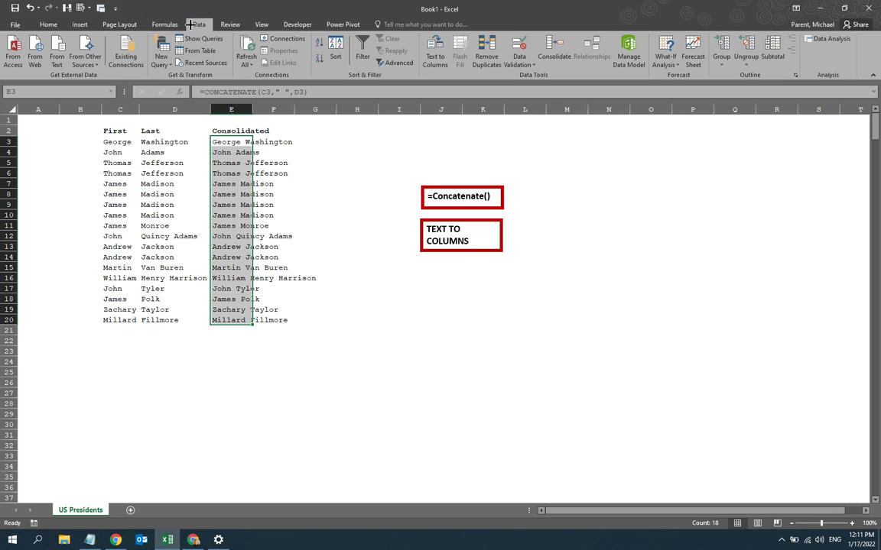
click(435, 57)
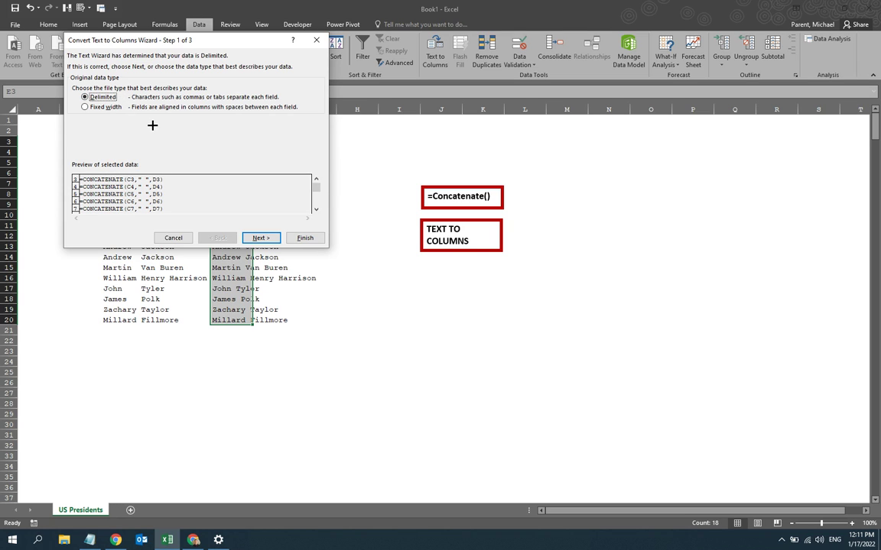
click(257, 236)
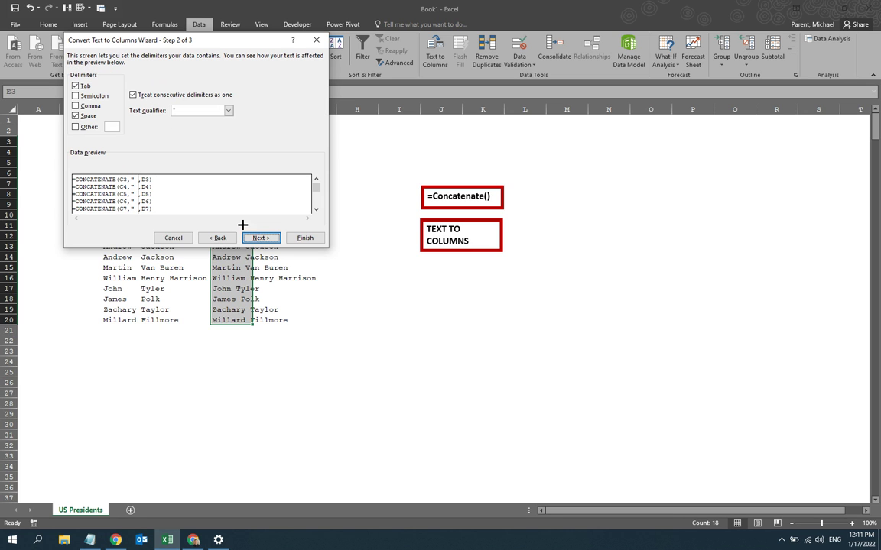
drag(212, 42, 575, 81)
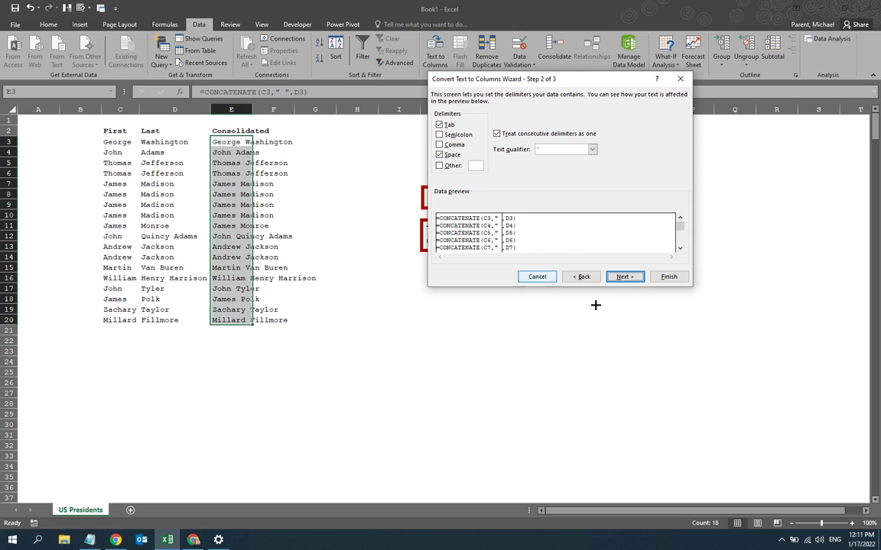
click(536, 277)
click(344, 244)
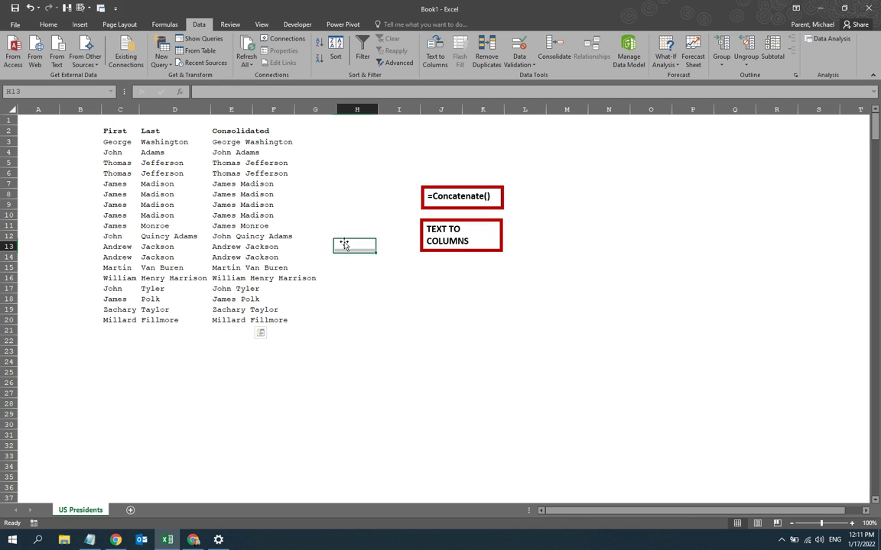
Replace the space separator in the E3 formula with a comma, giving =CONCATENATE(C3,",",D3), and fill it down through E20.
click(237, 141)
click(278, 92)
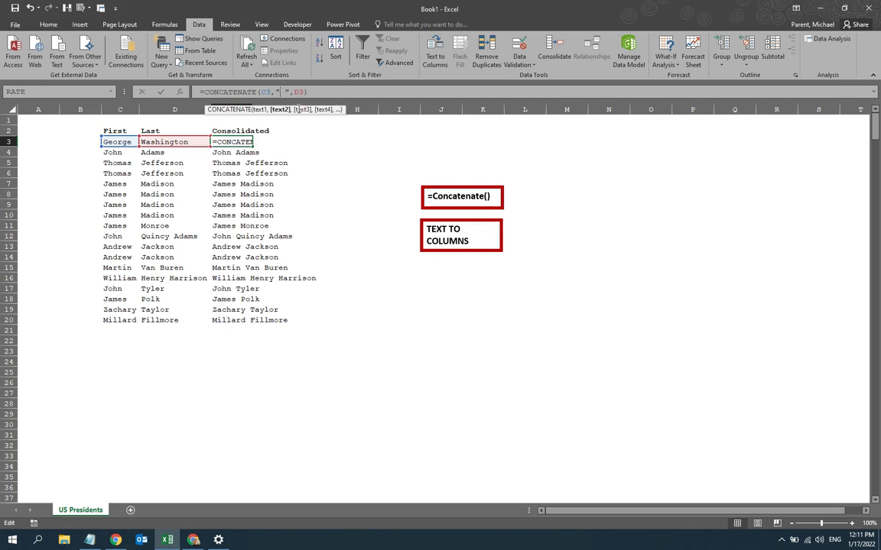
key(BackSpace)
text(,)
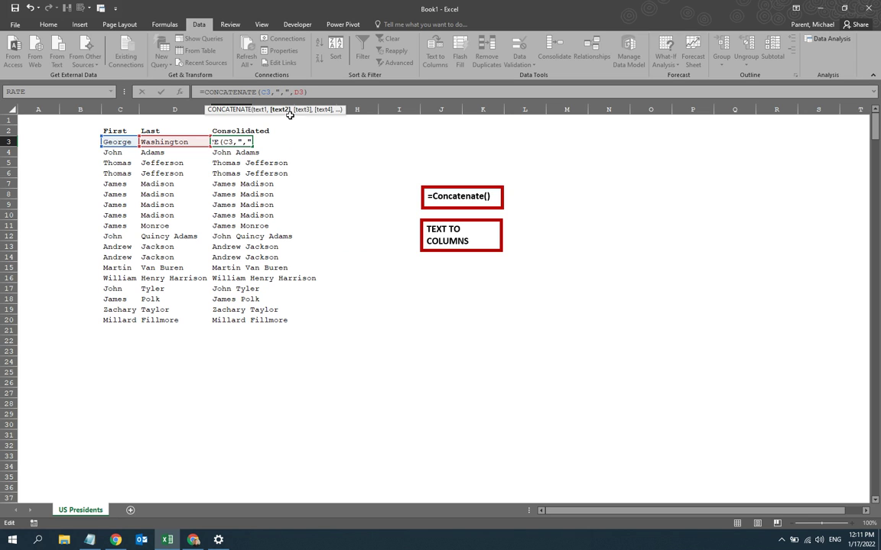
key(Return)
key(Up)
double_click(251, 145)
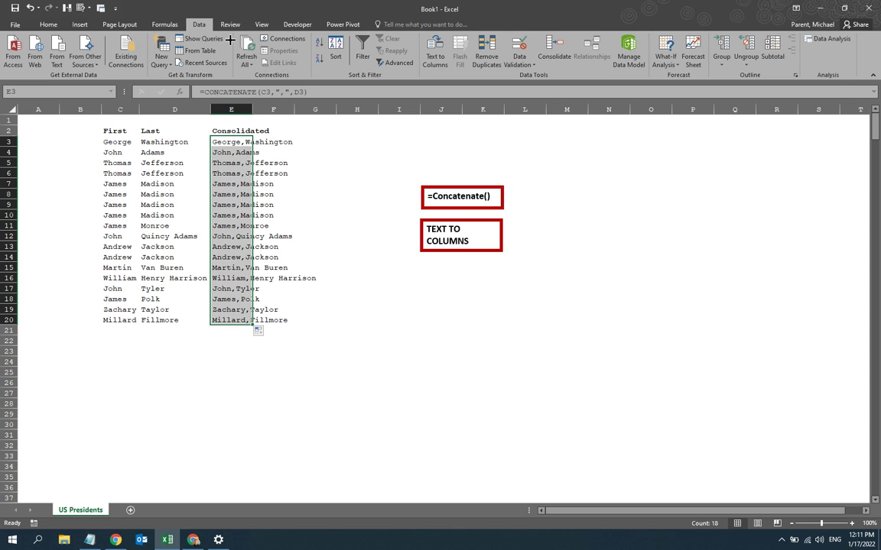
Split E3:E20 with Text to Columns as delimited data, adding Comma as a delimiter and keeping the General format and destination $E$3.
click(427, 51)
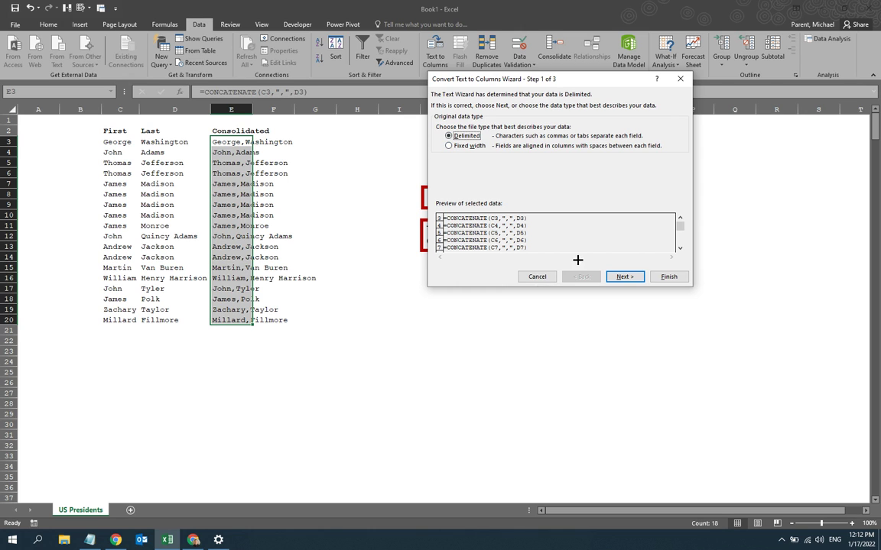
click(623, 276)
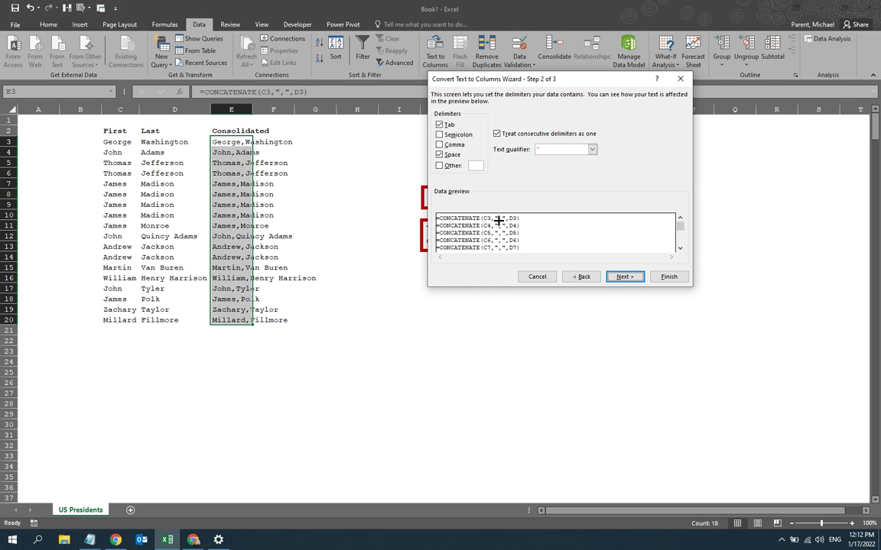
click(440, 144)
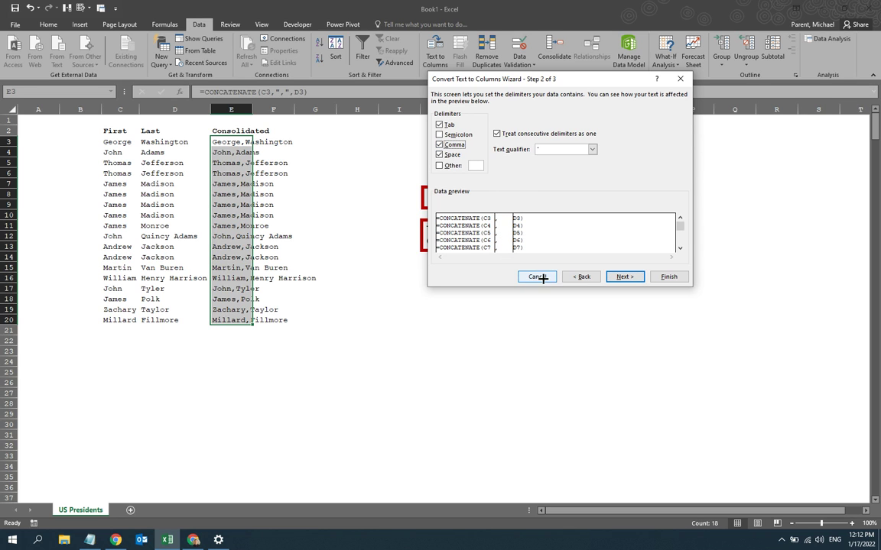
click(622, 277)
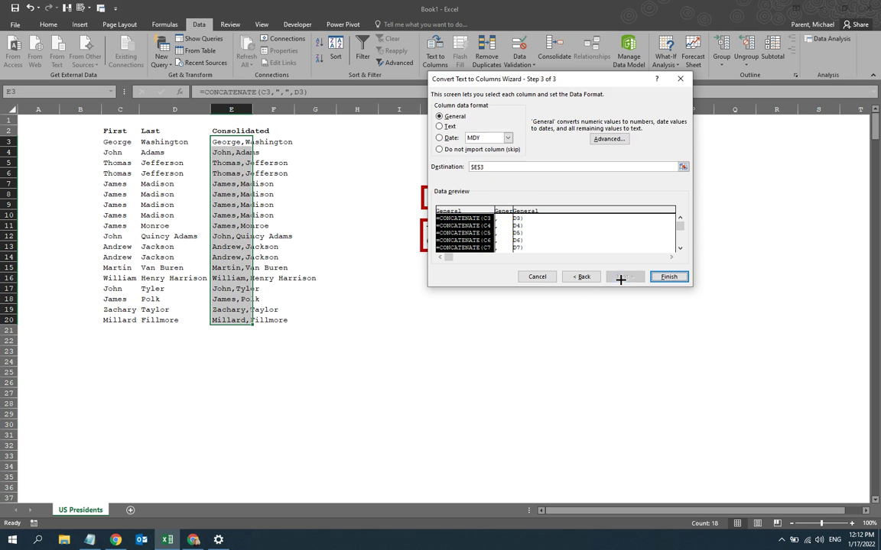
click(667, 276)
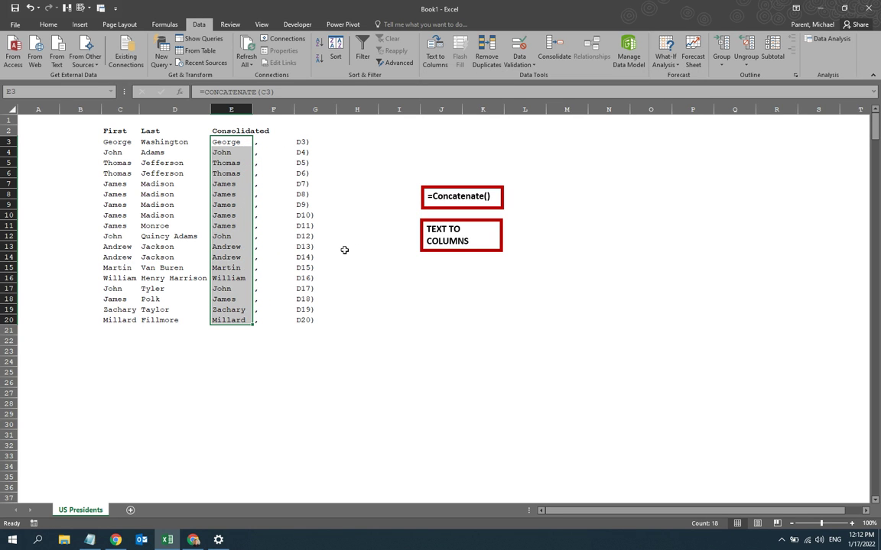
click(217, 184)
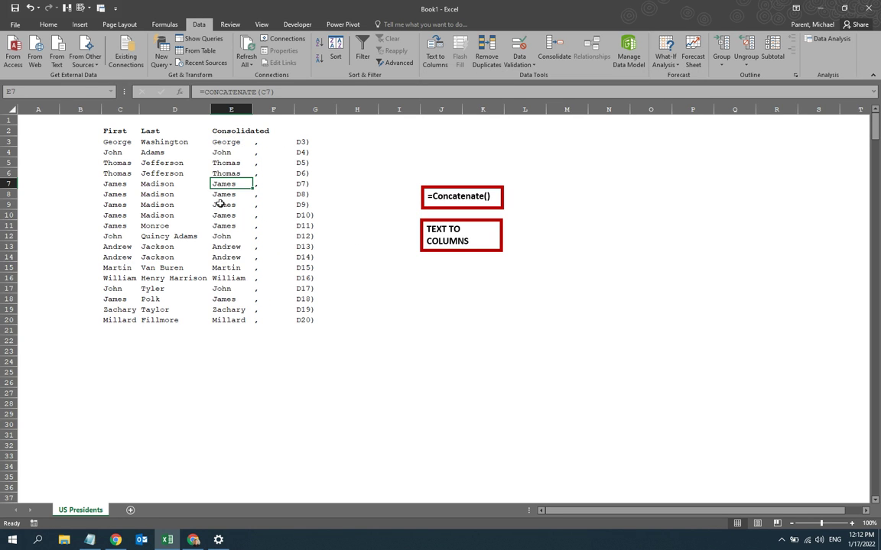
click(275, 289)
drag(315, 236, 315, 226)
click(310, 173)
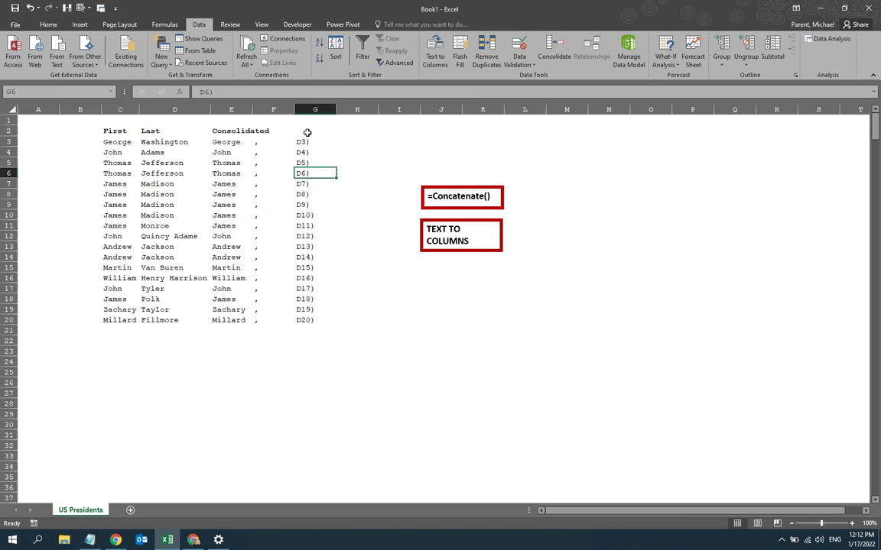